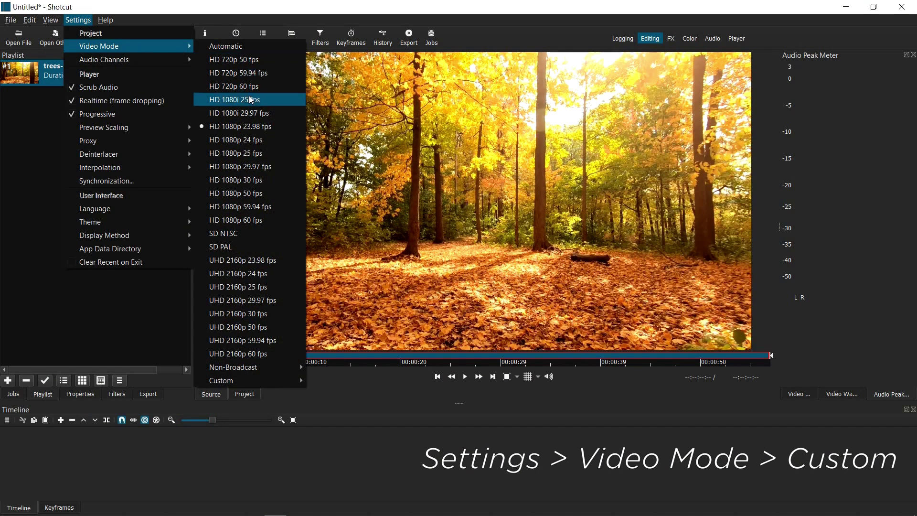
Add a custom video mode '1920 x 822' with height 822 and a 21:9 aspect ratio.
mouse_move(268, 381)
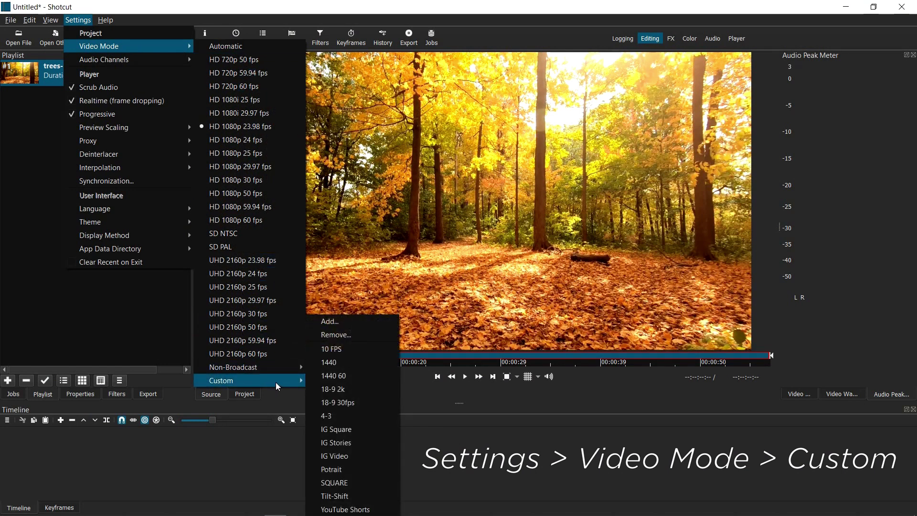
click(345, 326)
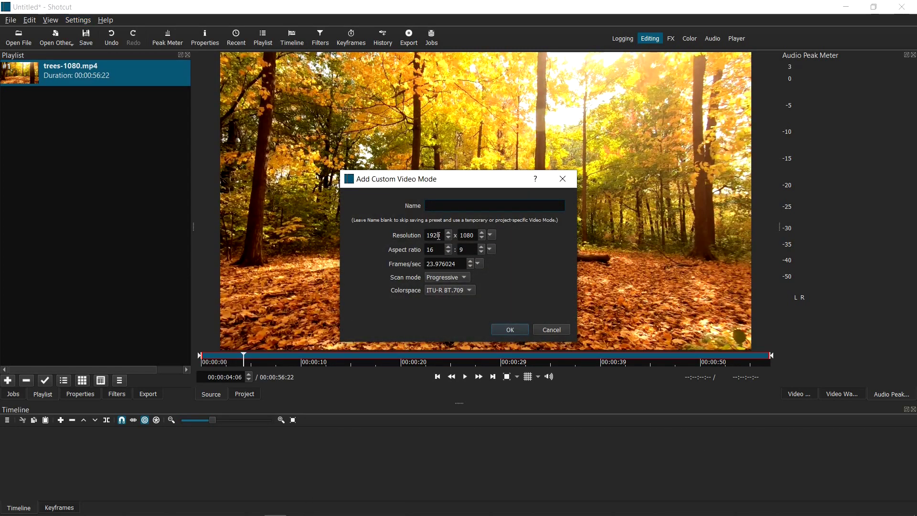
double_click(469, 234)
text(822)
double_click(436, 250)
text(21)
click(434, 262)
click(465, 205)
text(20 x822)
click(446, 205)
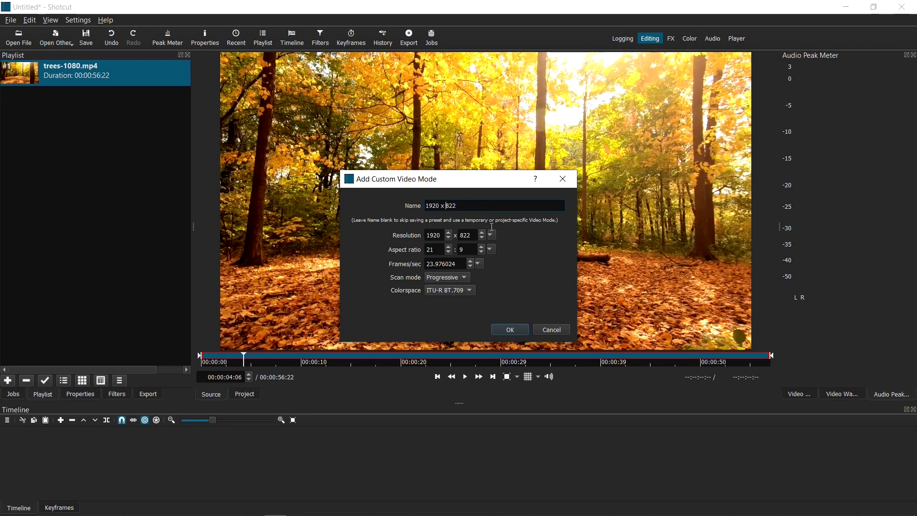
click(517, 330)
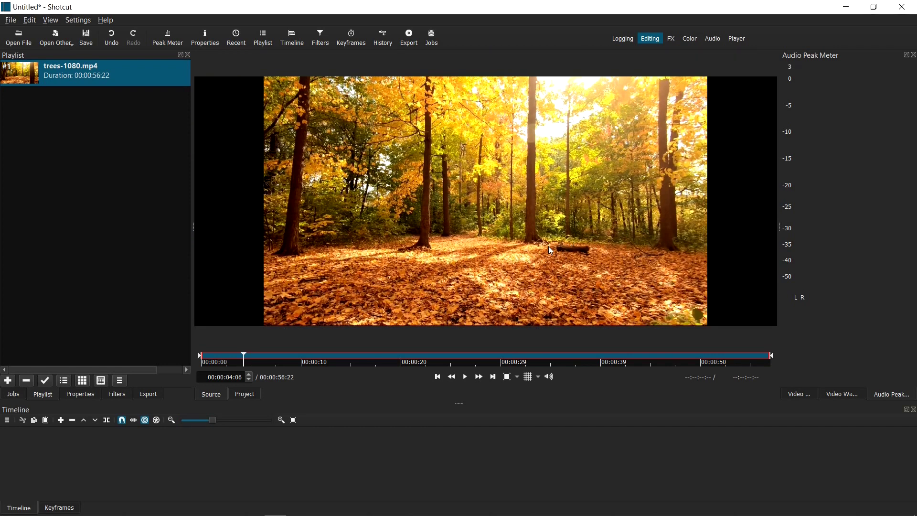
Select the trees-1080.mp4 clip and add a Size, Position & Rotate filter with Zoom at 100%.
click(730, 211)
click(230, 208)
click(118, 396)
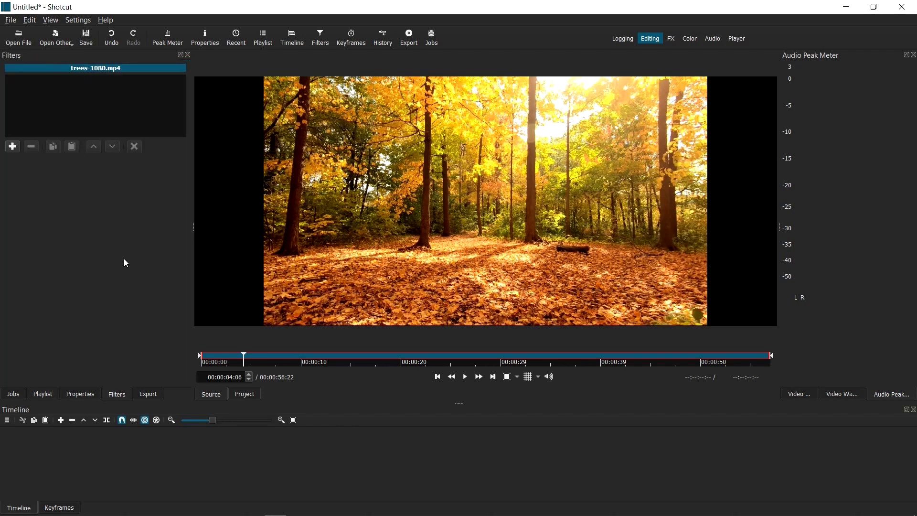
click(15, 147)
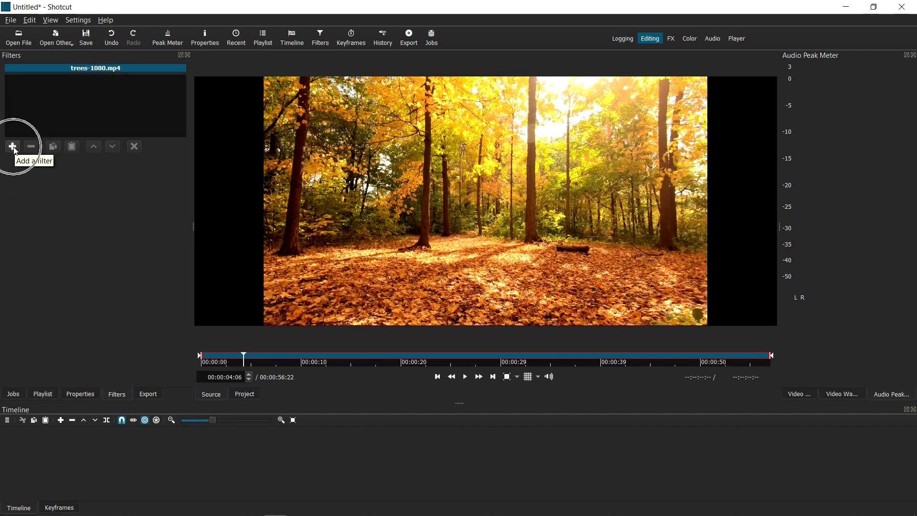
text(rotate)
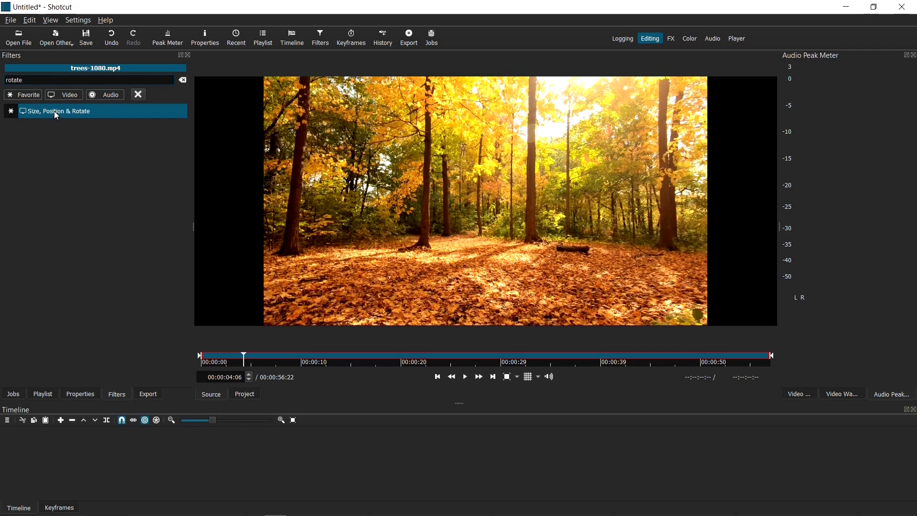
click(54, 112)
double_click(148, 203)
text(100)
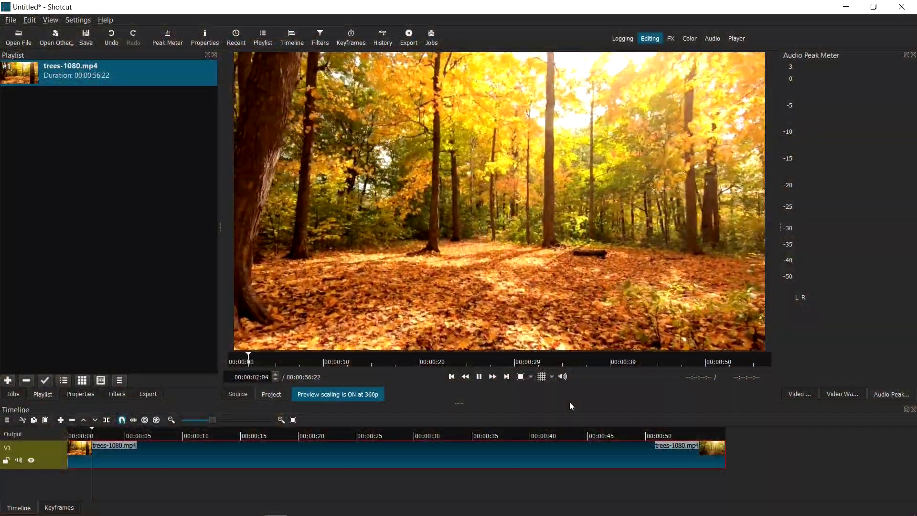
Pause at 00:00:07:18 and add a LUT (3D) filter found by searching 'LUT'.
click(479, 377)
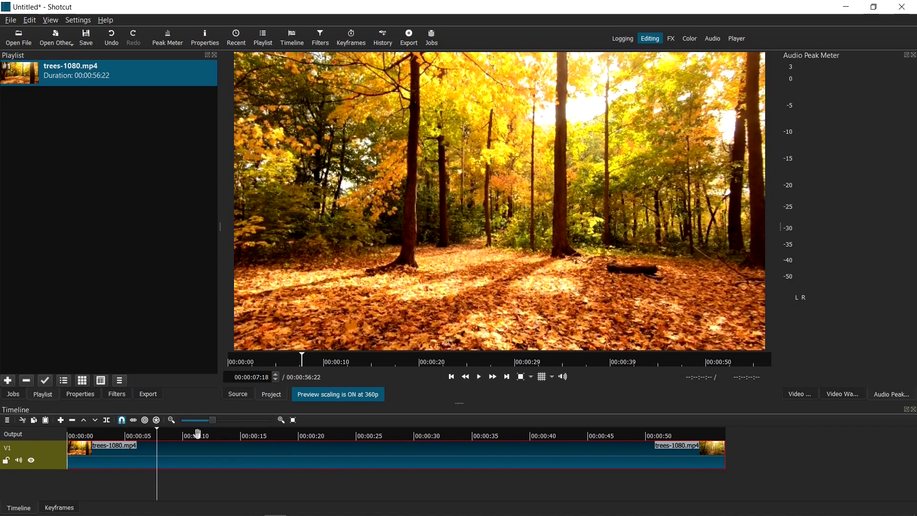
click(118, 396)
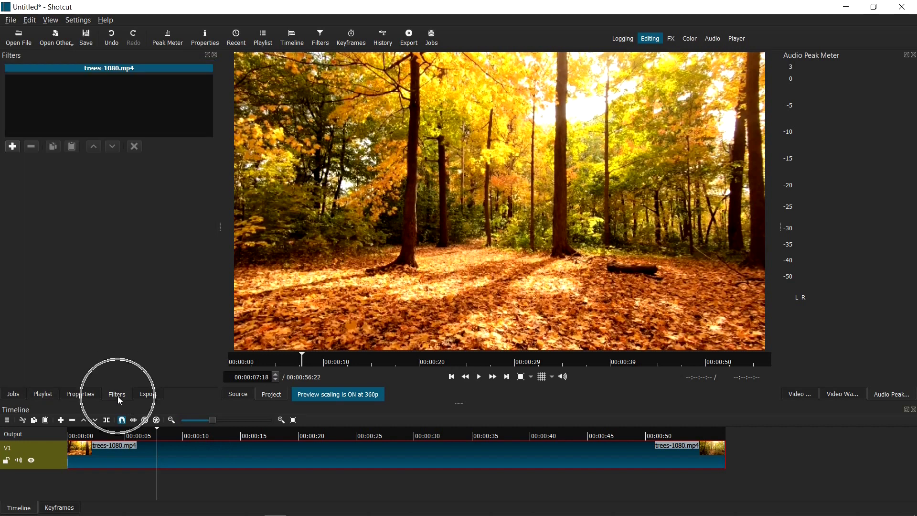
click(12, 147)
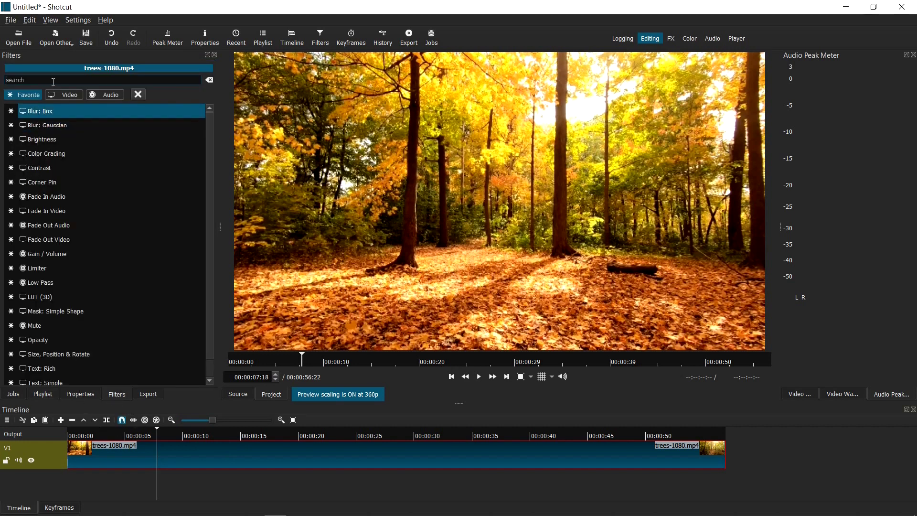
text(LUT)
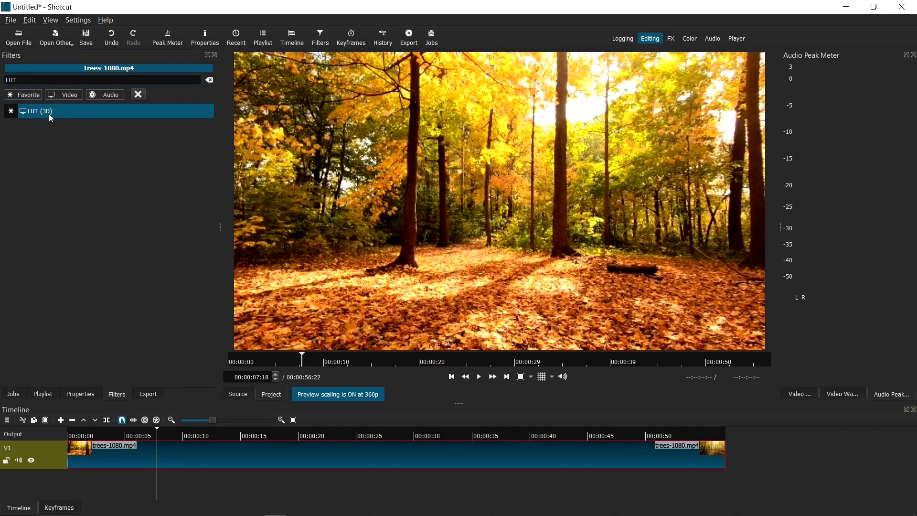
click(50, 115)
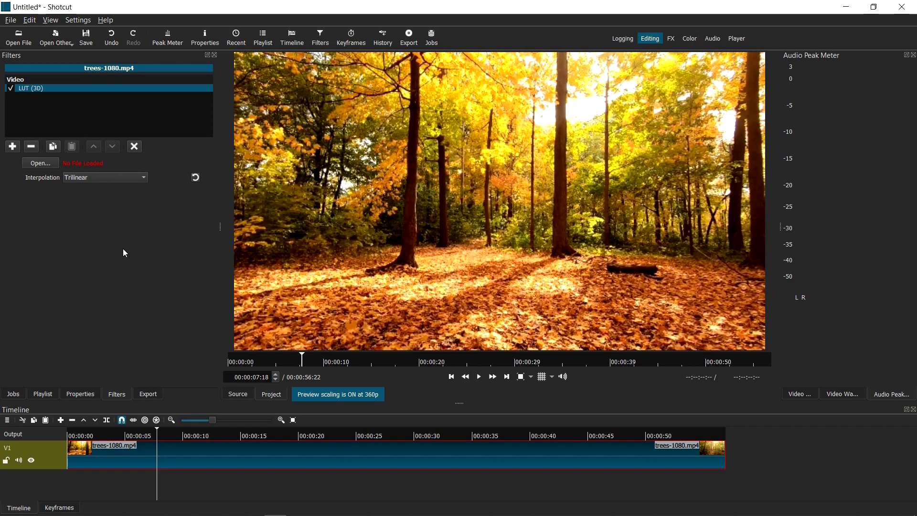
Load Orange Teal Bluer.CUBE from the Color Grade folder into the LUT (3D) filter.
click(42, 166)
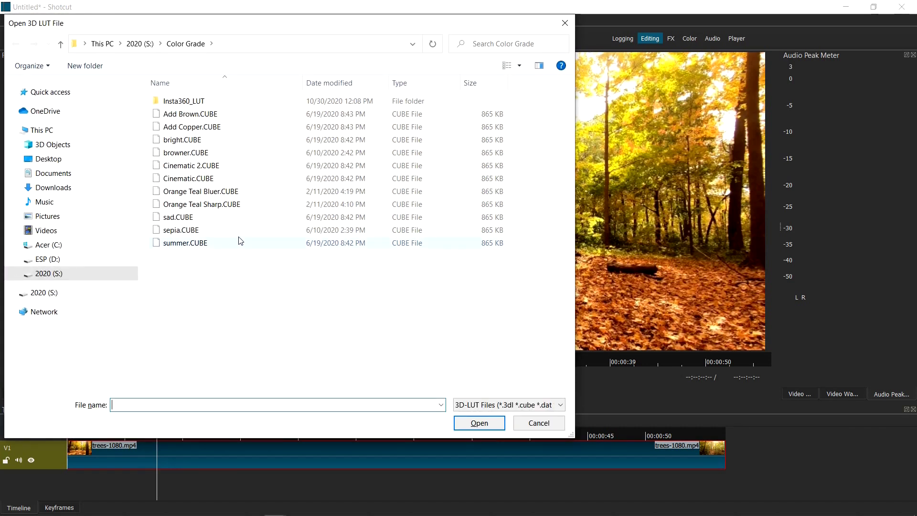
click(201, 196)
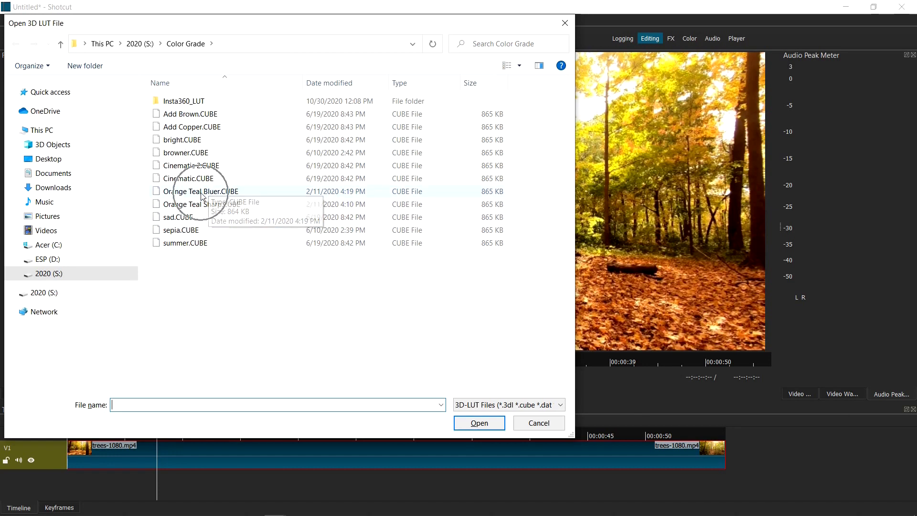
click(201, 196)
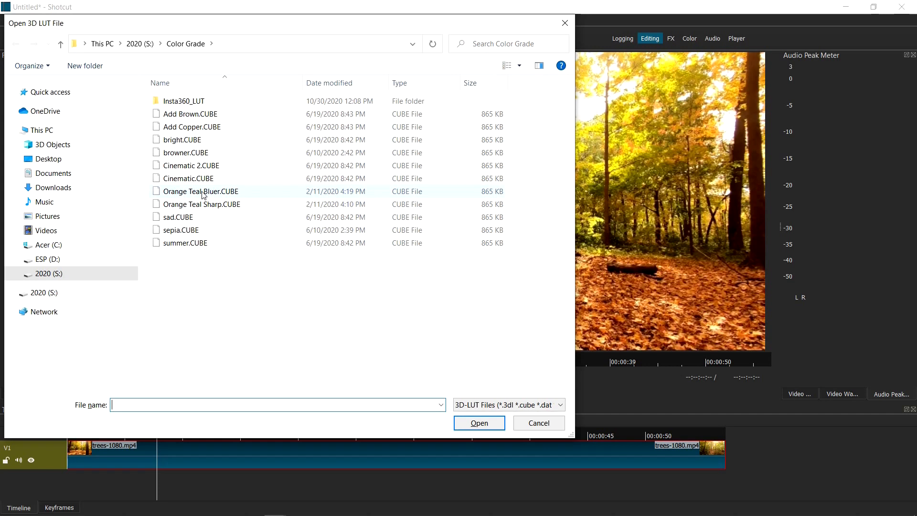
click(202, 195)
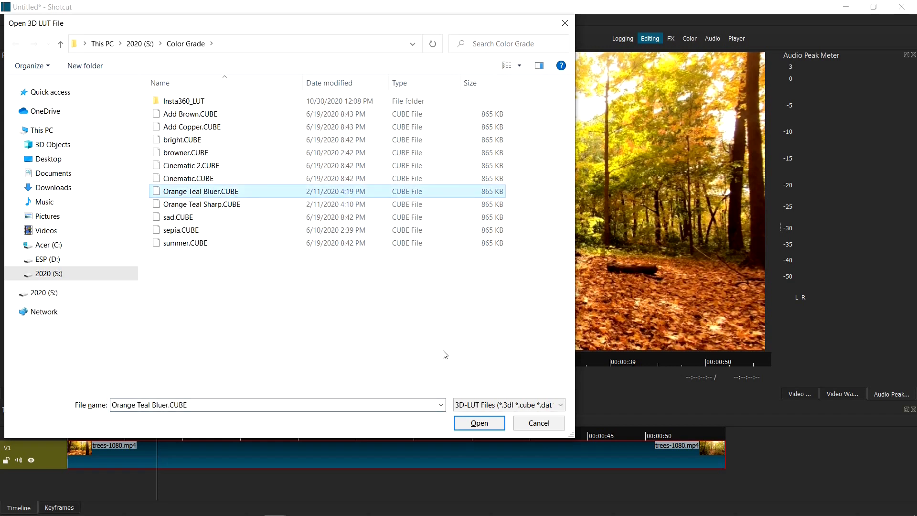
click(481, 422)
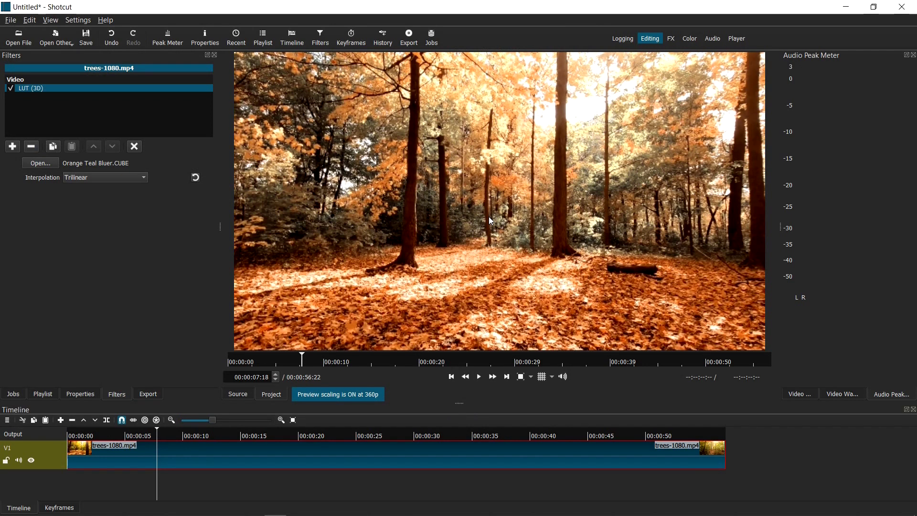
Toggle the LUT (3D) filter repeatedly to compare, leave it off, then preview and pause at 00:00:11:15.
click(11, 89)
click(11, 89)
click(12, 89)
click(12, 89)
click(12, 88)
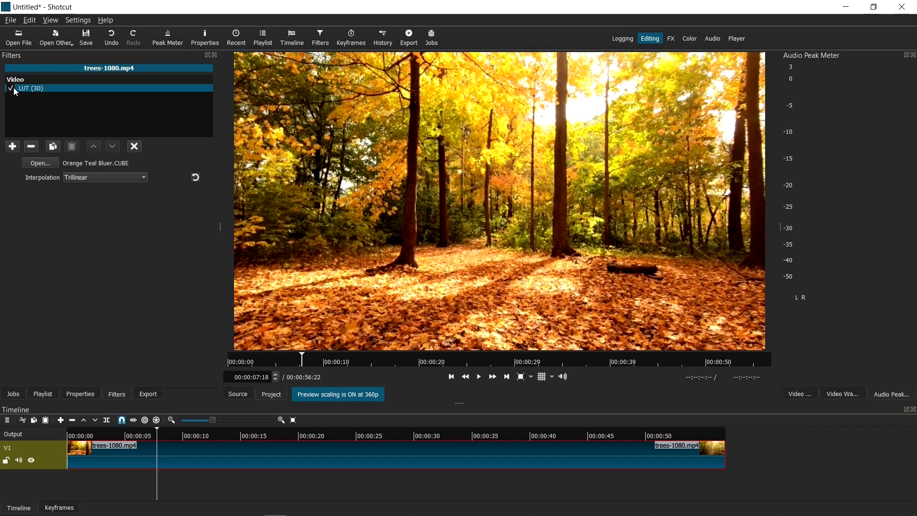
click(12, 89)
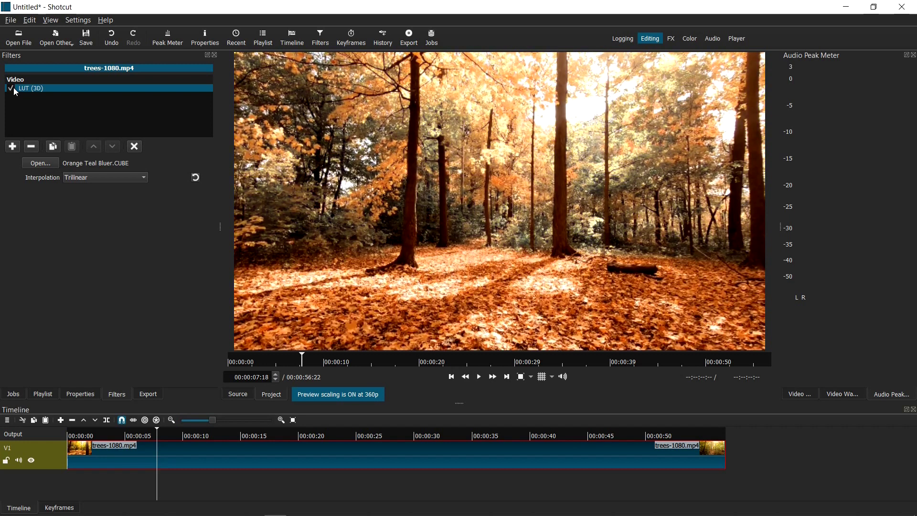
click(11, 89)
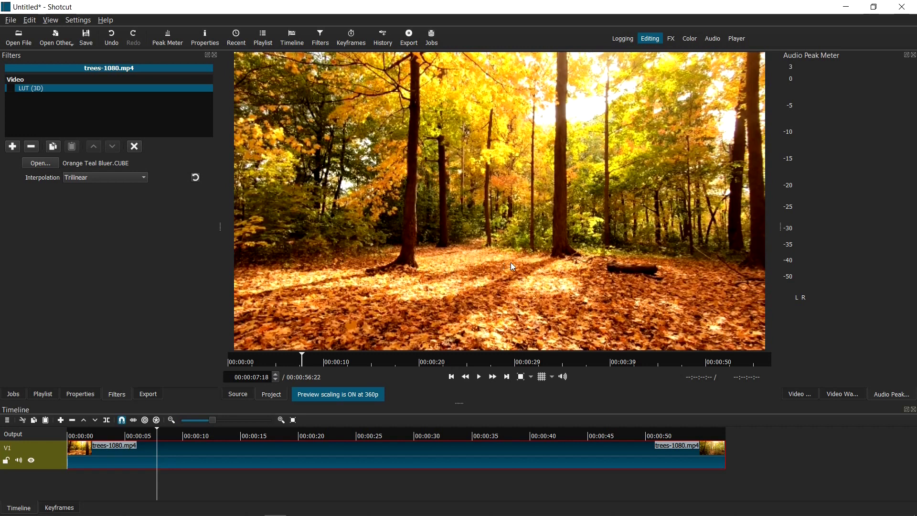
click(479, 376)
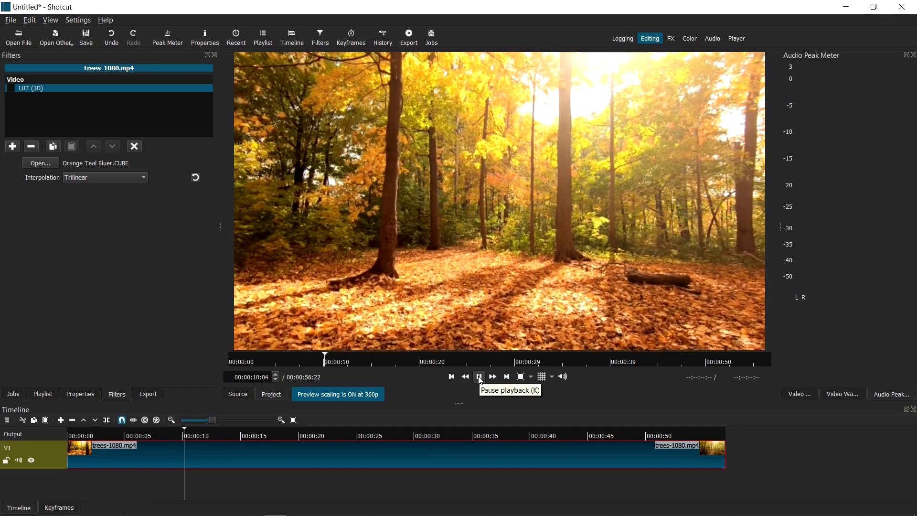
click(479, 377)
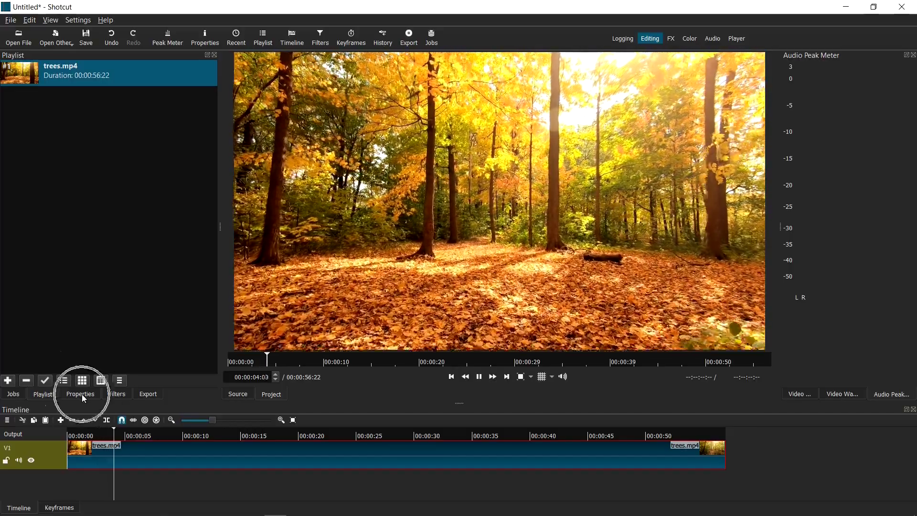
Set the trees.mp4 clip's Speed to 0.4 in its Properties.
click(82, 393)
double_click(54, 130)
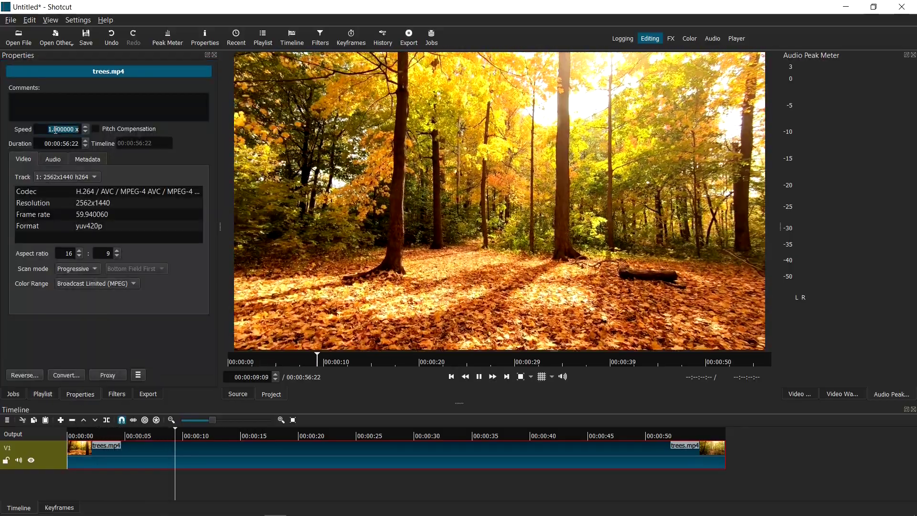
text(.4)
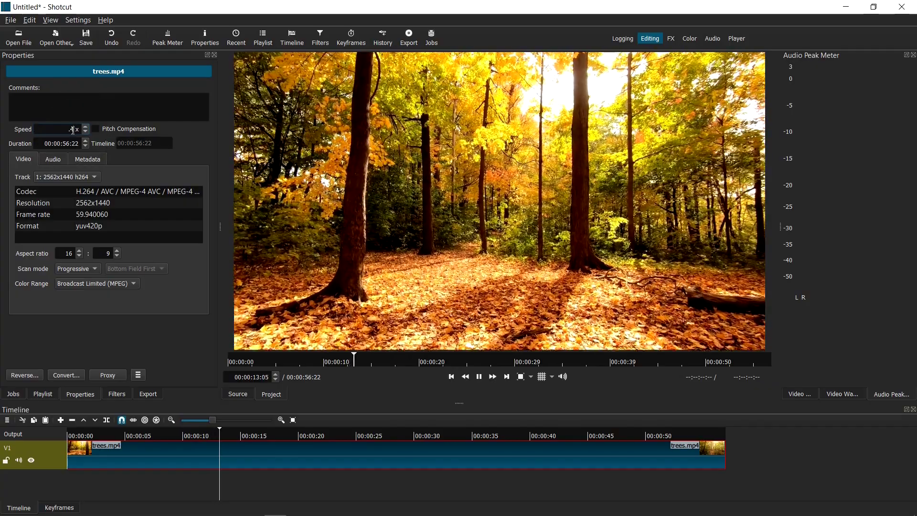
key(Return)
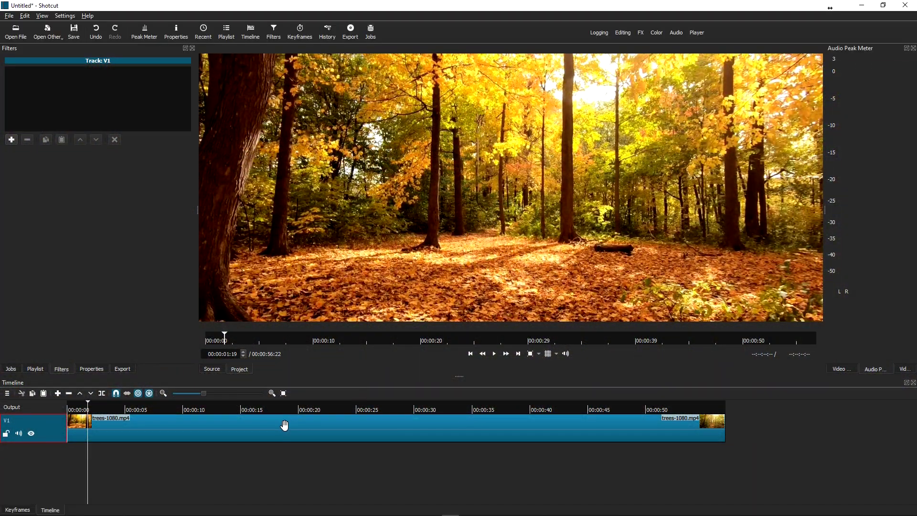
Select the trees-1080.mp4 clip, play and stop it at 00:00:05:21, and open the filter list.
click(285, 424)
click(494, 354)
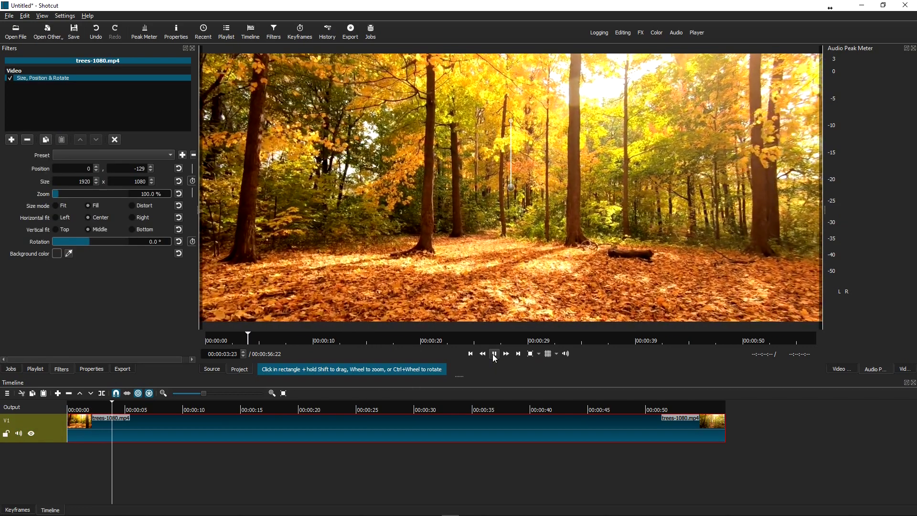
click(495, 357)
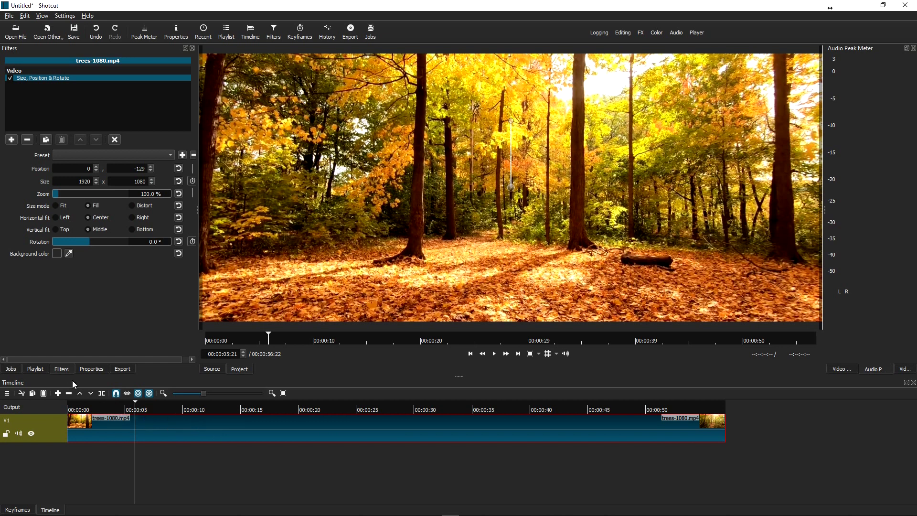
click(62, 370)
click(11, 141)
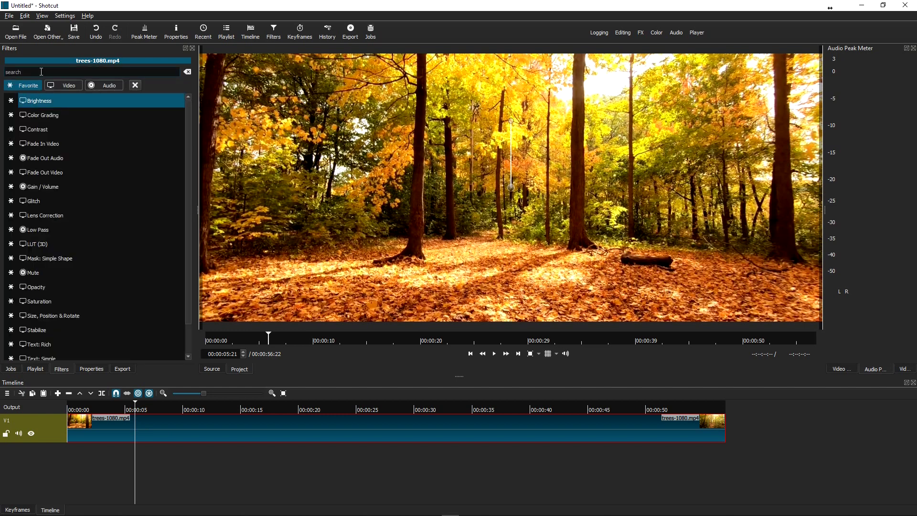
Add a Vignette filter with radius 49%, feathering 156% and opacity 46%, then play it.
text(vignette)
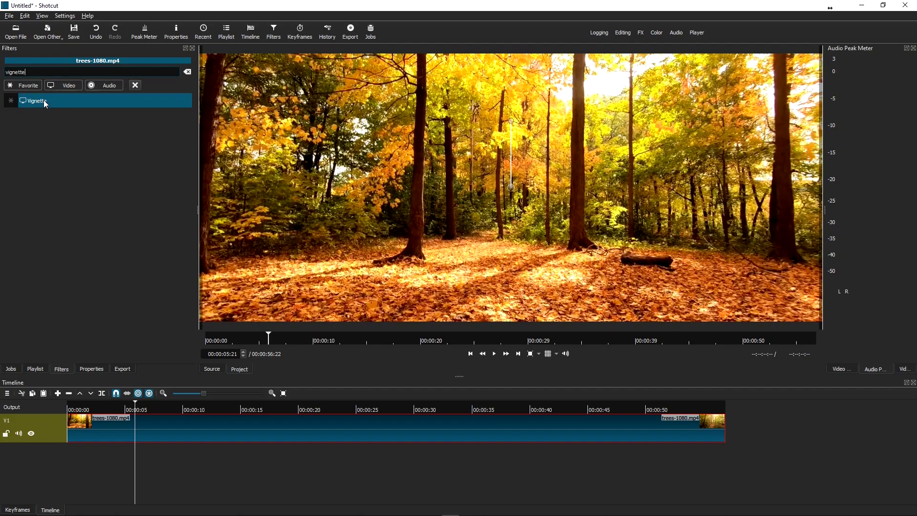
click(49, 99)
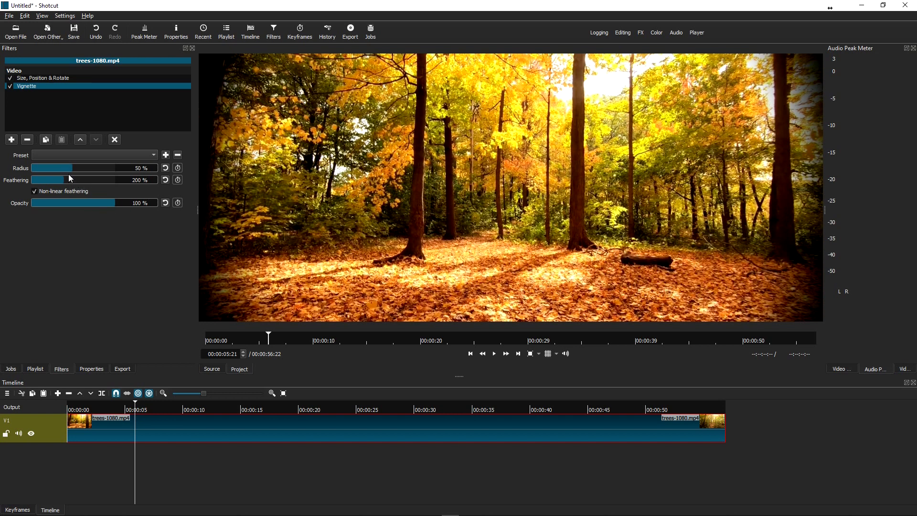
drag(71, 170, 76, 174)
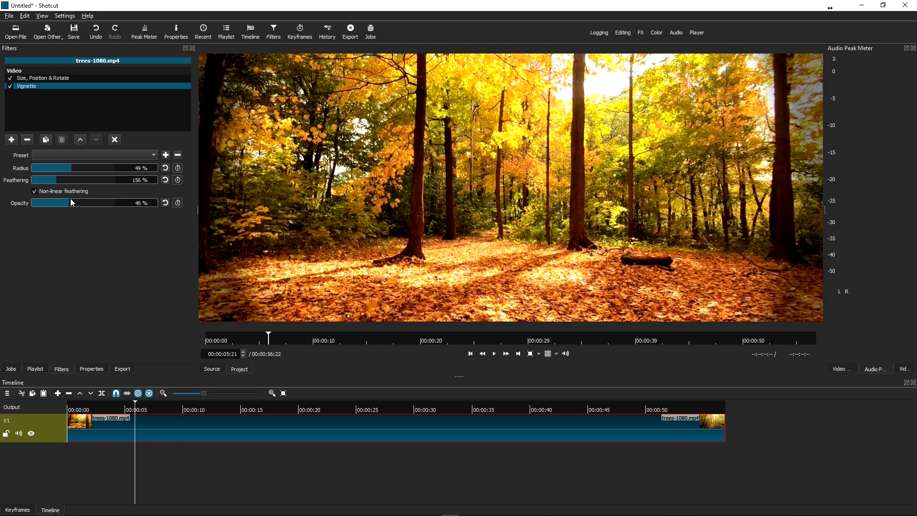
click(495, 354)
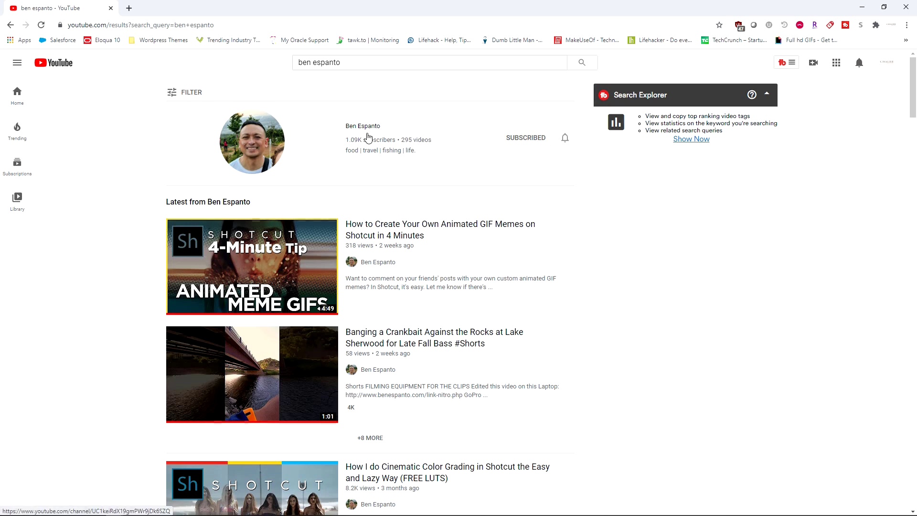
Open the creator's channel page and its Shotcut Tips, Tricks and Tutorials playlist.
click(261, 149)
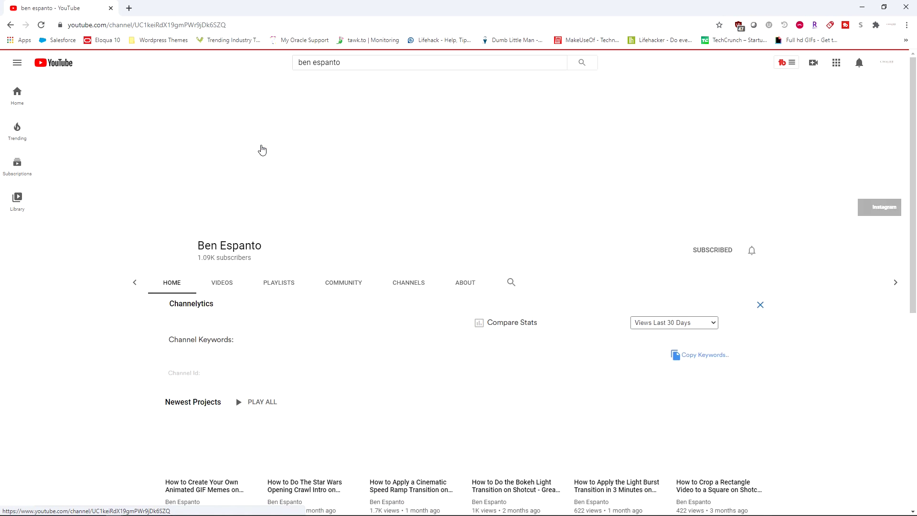
scroll(382, 244, down, 9)
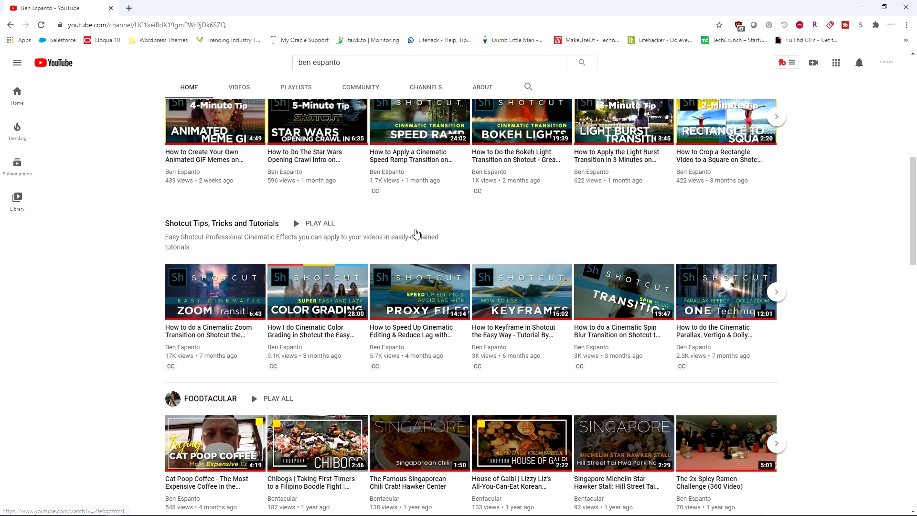
click(201, 226)
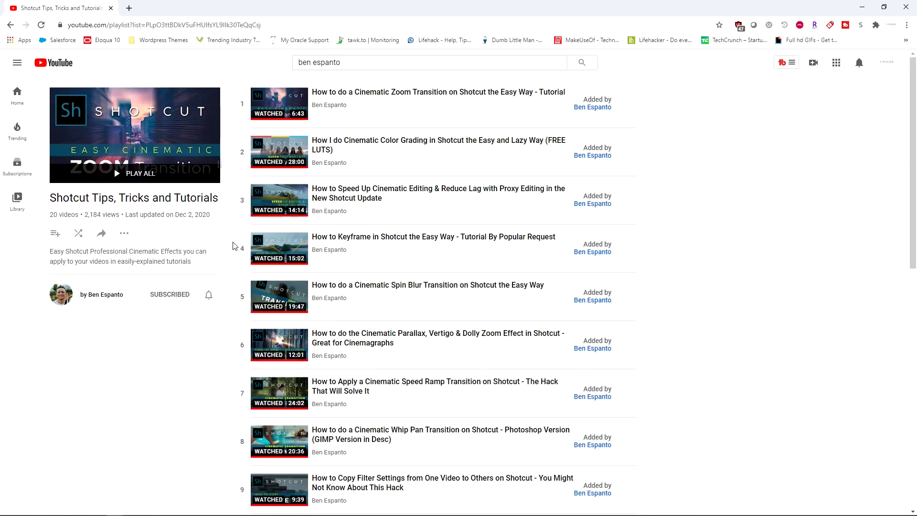
Browse through the playlist's videos, then select the V1 track in Shotcut.
scroll(294, 232, down, 4)
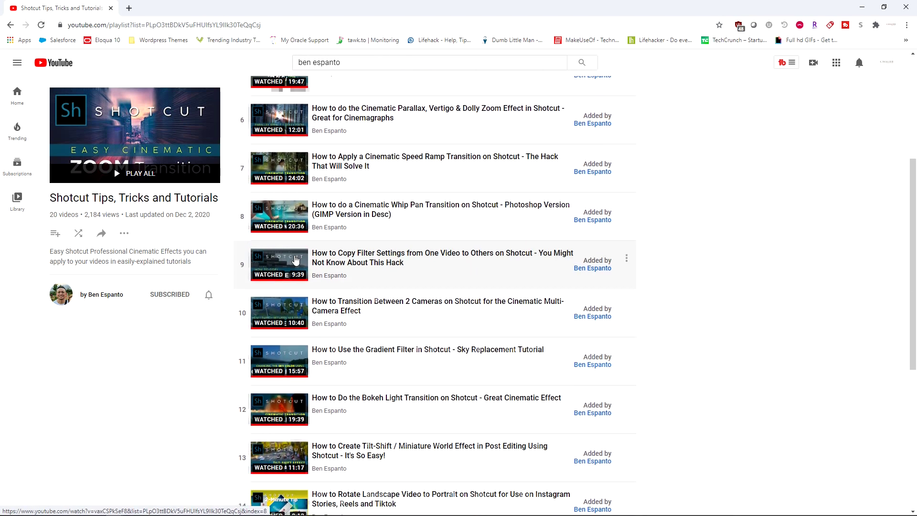
scroll(294, 259, down, 5)
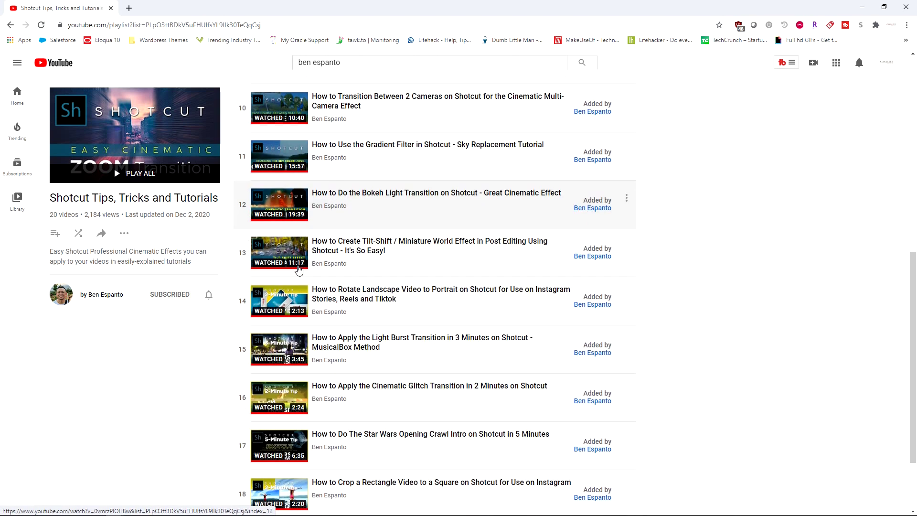
scroll(299, 269, down, 2)
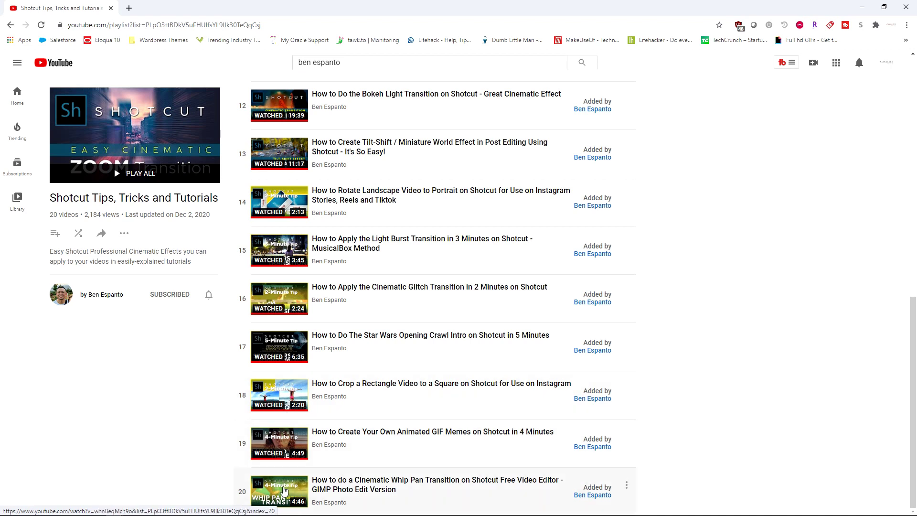
scroll(293, 429, up, 10)
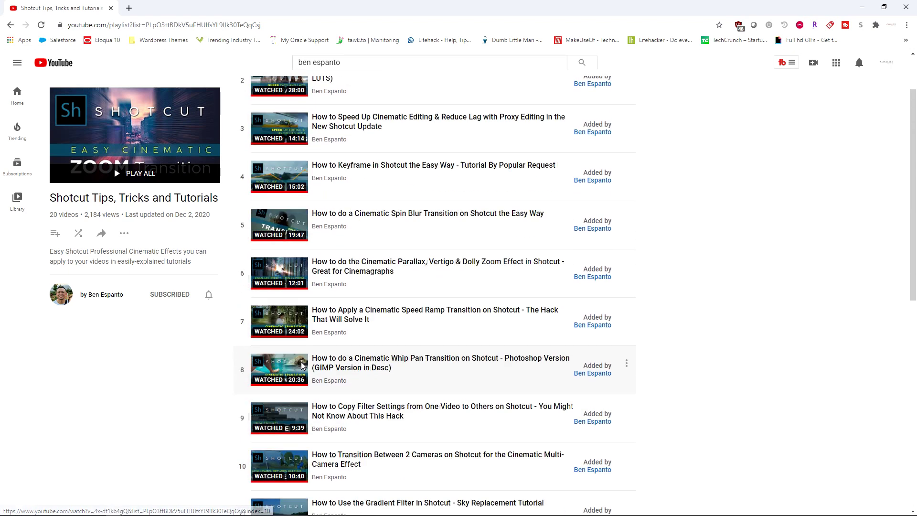
scroll(302, 365, up, 2)
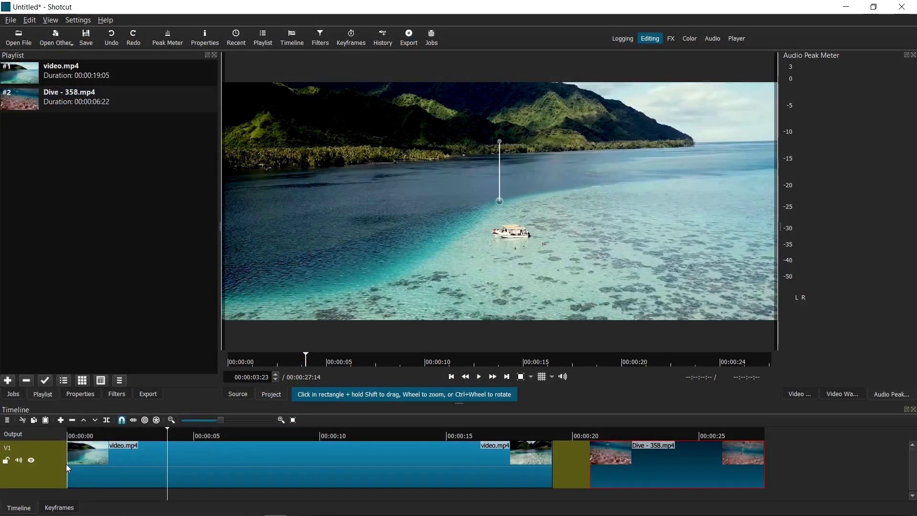
click(66, 467)
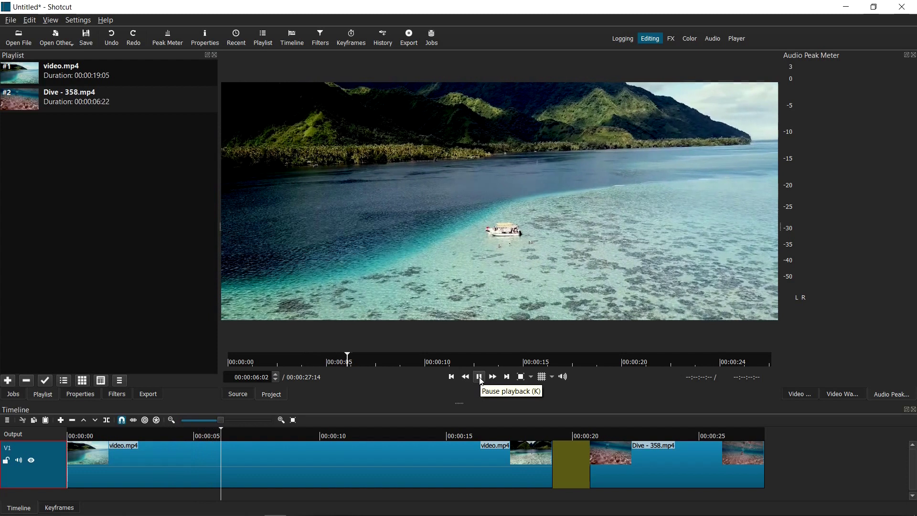
Stop playback and drag Dive - 358.mp4 over the end of video.mp4, creating a Dissolve transition.
click(479, 377)
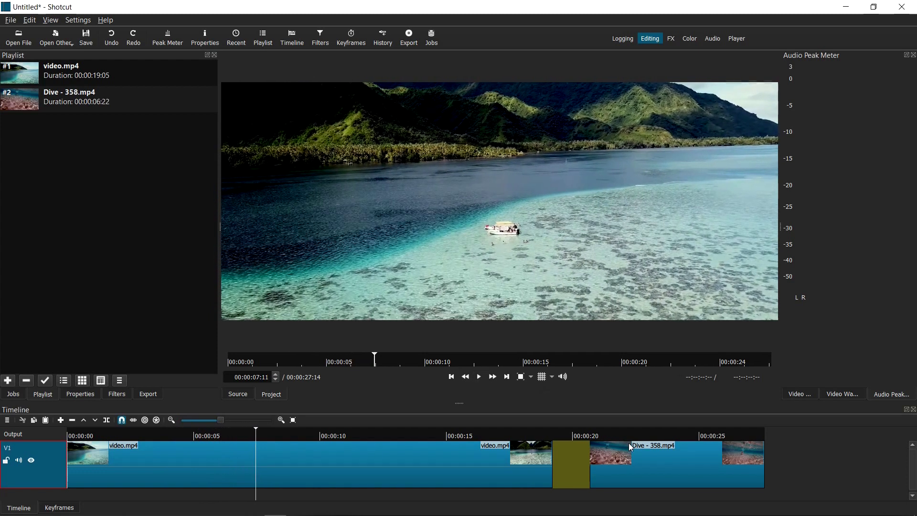
click(651, 460)
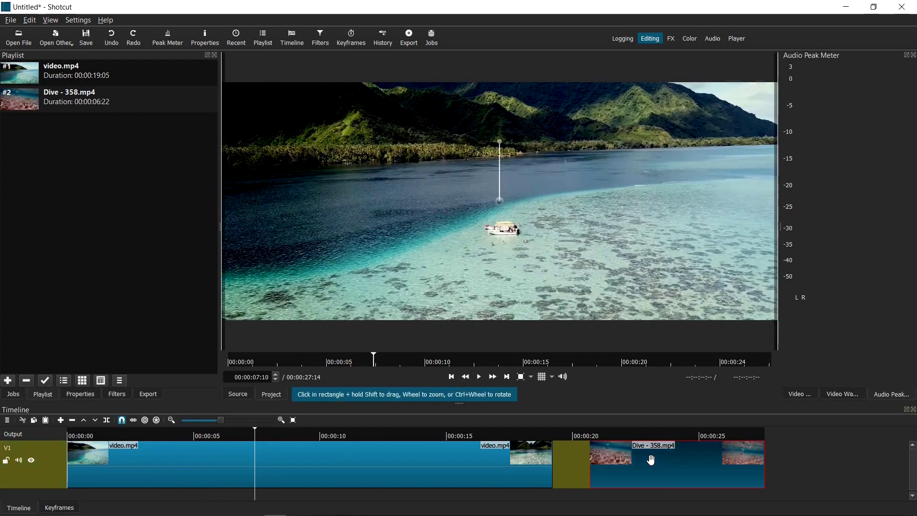
drag(652, 464, 561, 464)
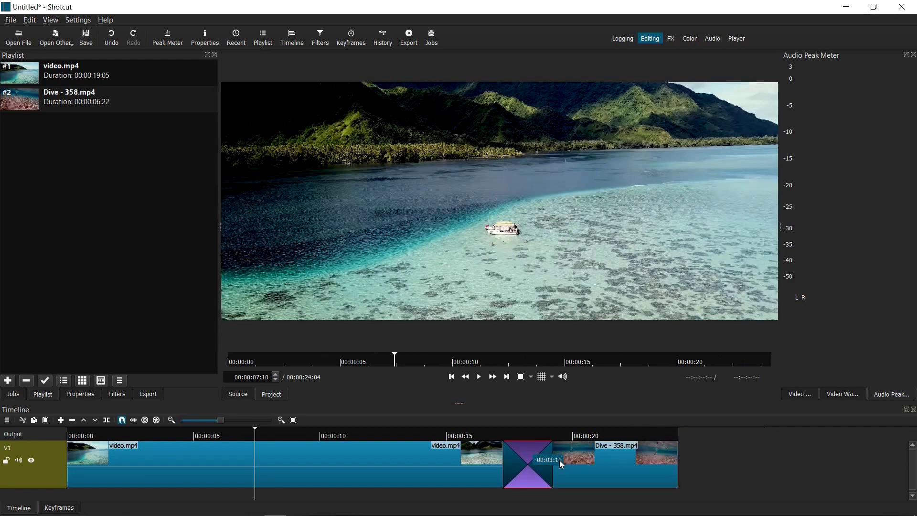
click(529, 456)
Show the transition's properties and check the video transition list, keeping Dissolve for now.
click(85, 392)
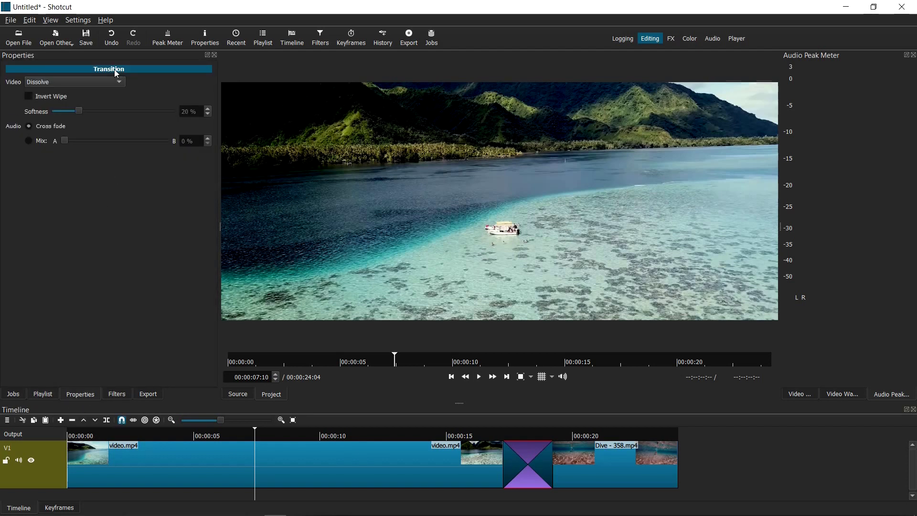
click(115, 70)
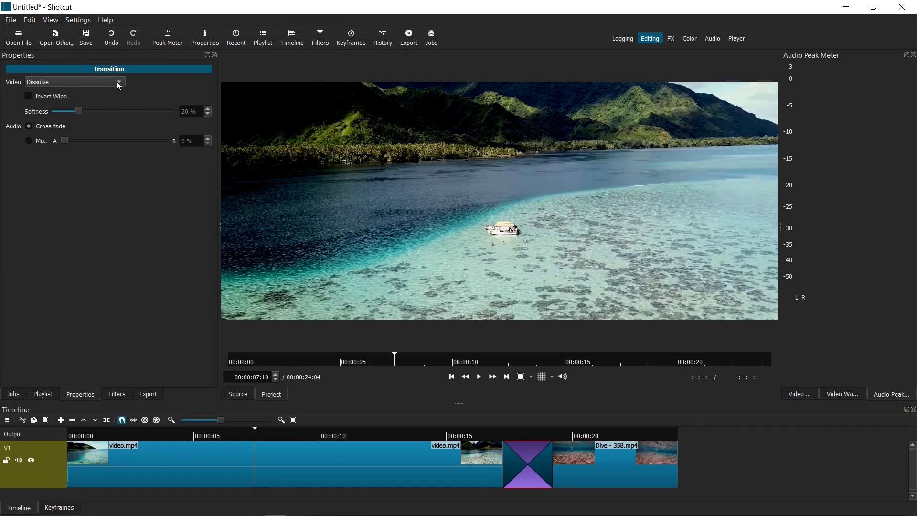
click(117, 82)
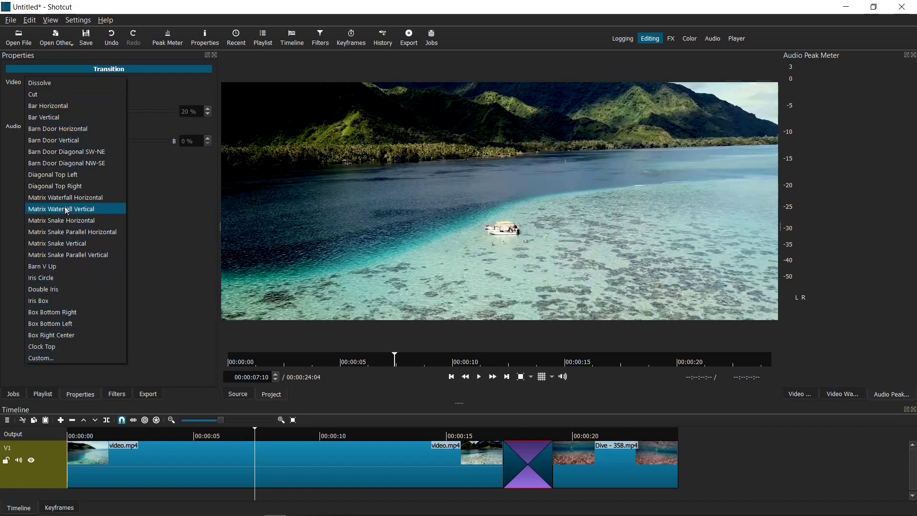
click(61, 86)
Preview the Dissolve transition from just before it, then return to the start.
click(496, 436)
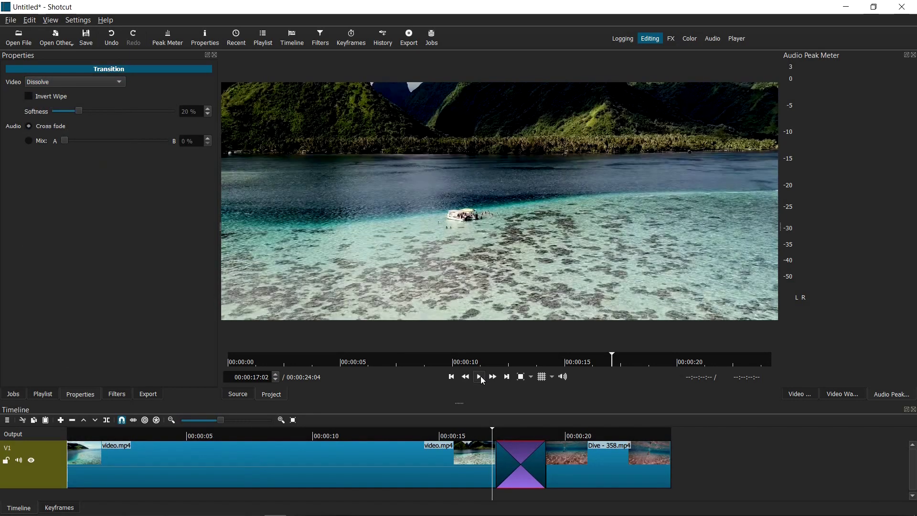
click(480, 377)
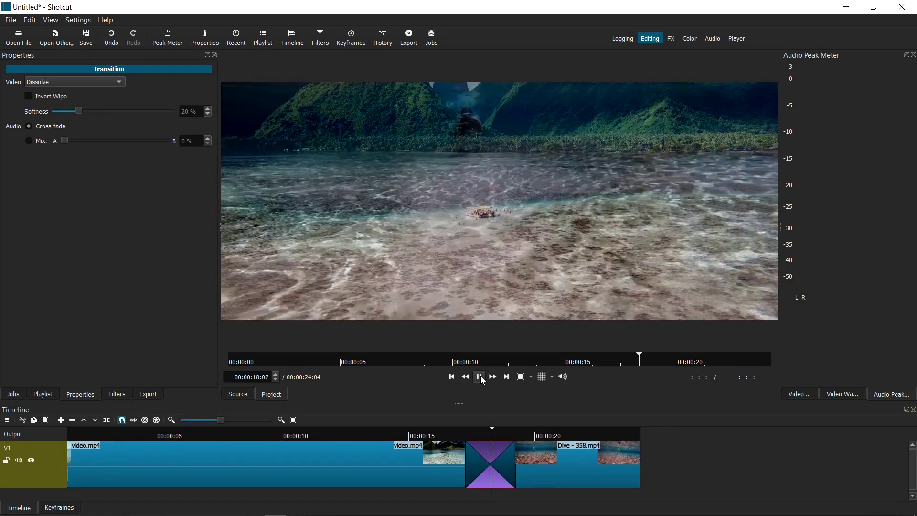
key(space)
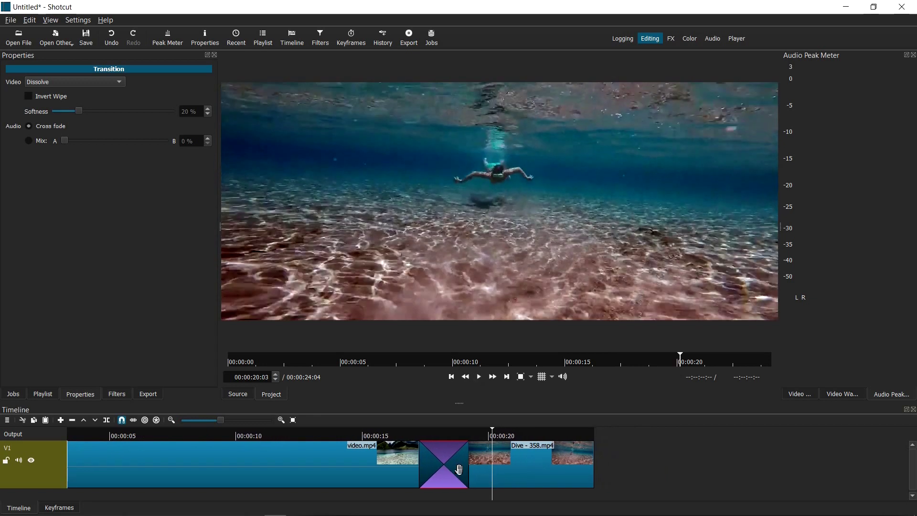
click(448, 440)
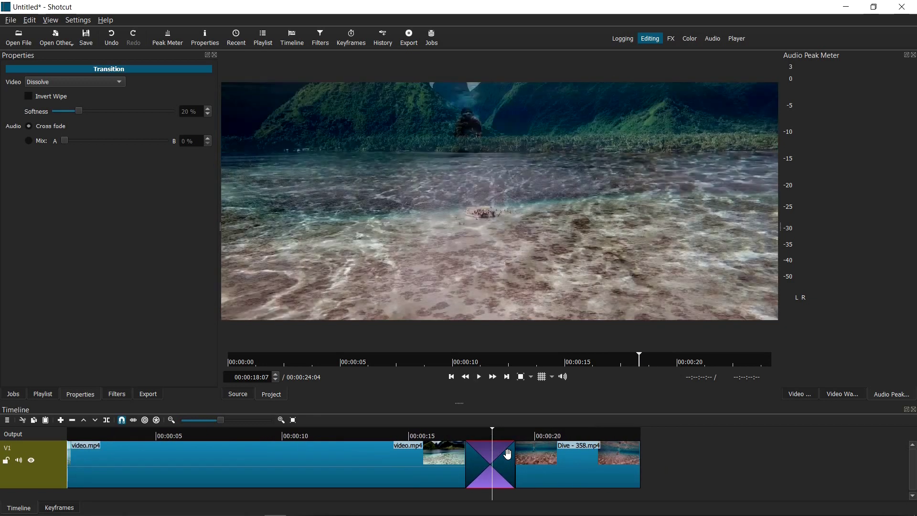
Switch the transition to Barn Door Vertical and jump back to review it.
click(123, 84)
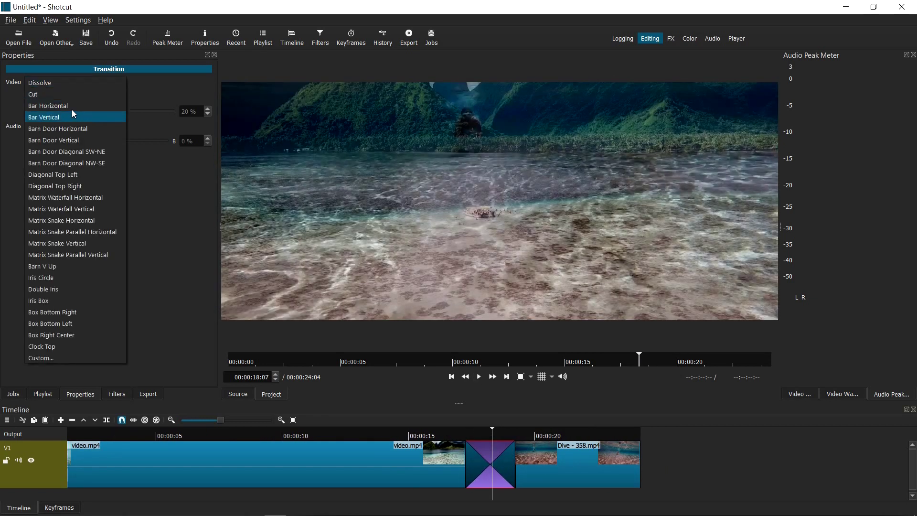
click(71, 140)
click(456, 431)
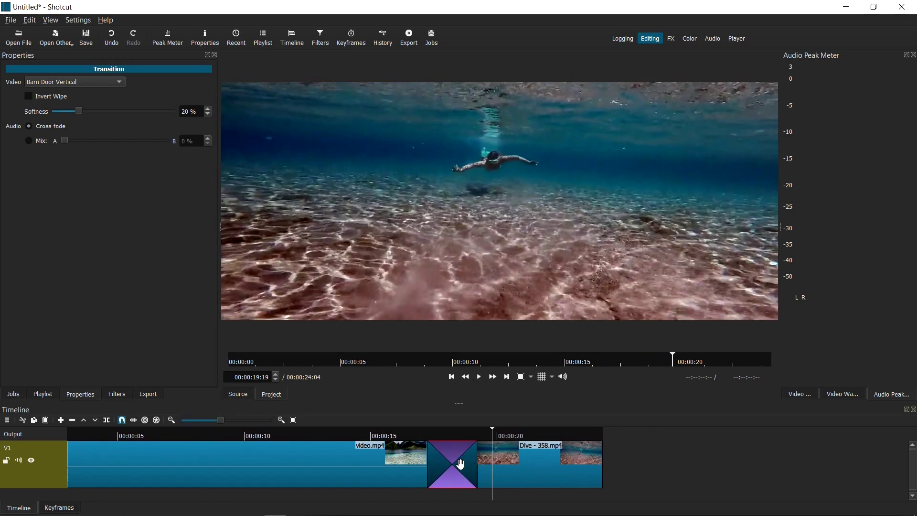
Change the transition to Iris Circle and play it back to preview.
scroll(450, 446, up, 1)
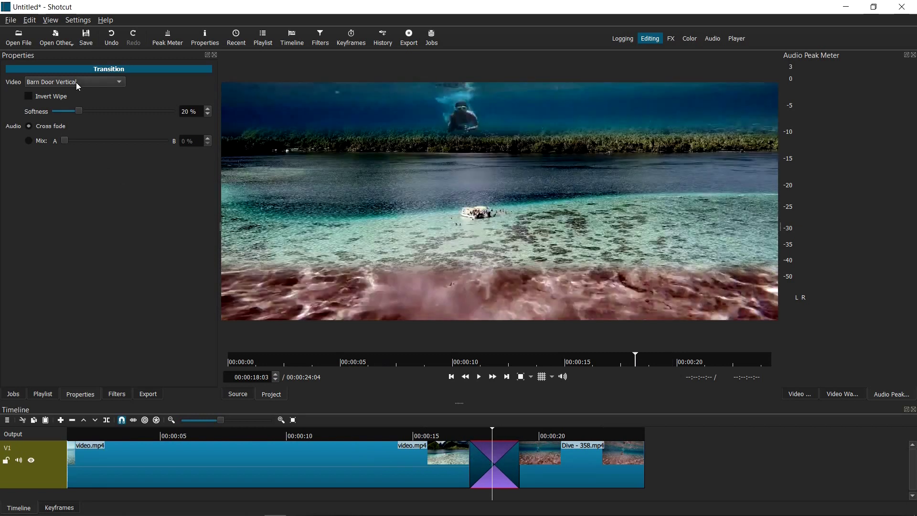
click(76, 82)
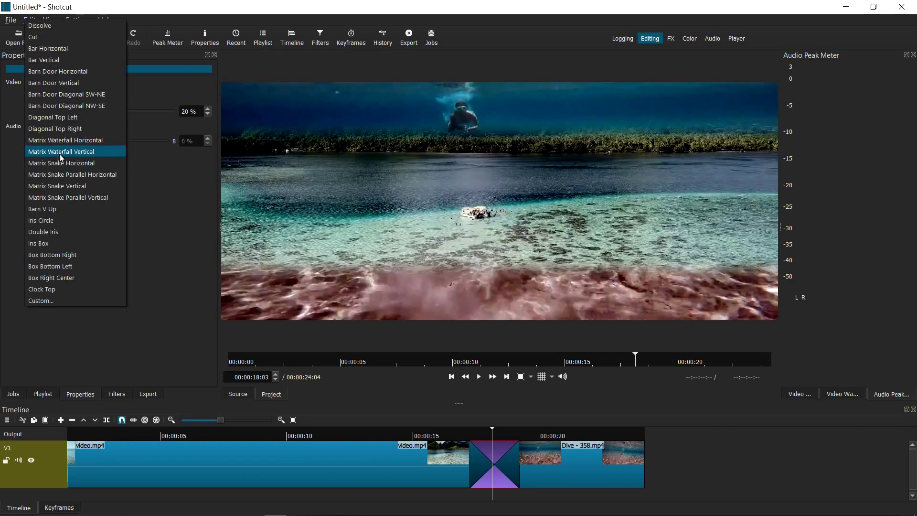
click(47, 220)
scroll(467, 426, up, 1)
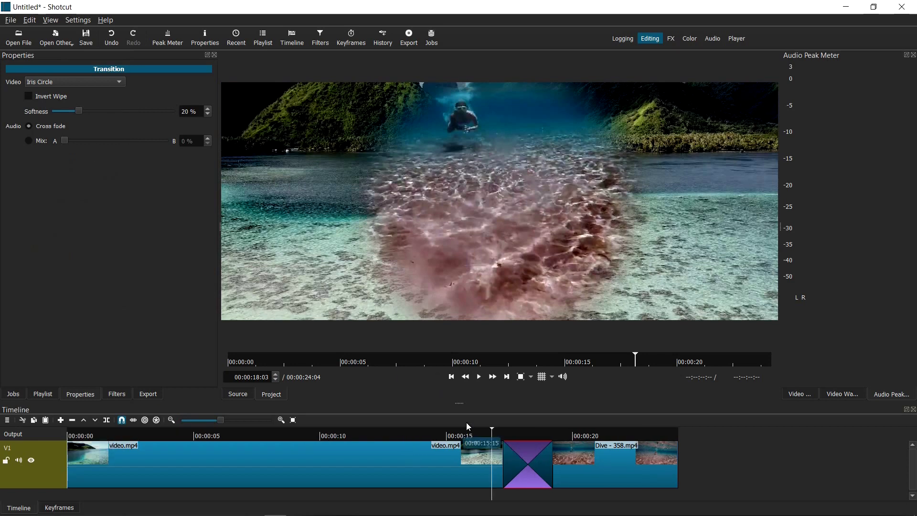
click(477, 378)
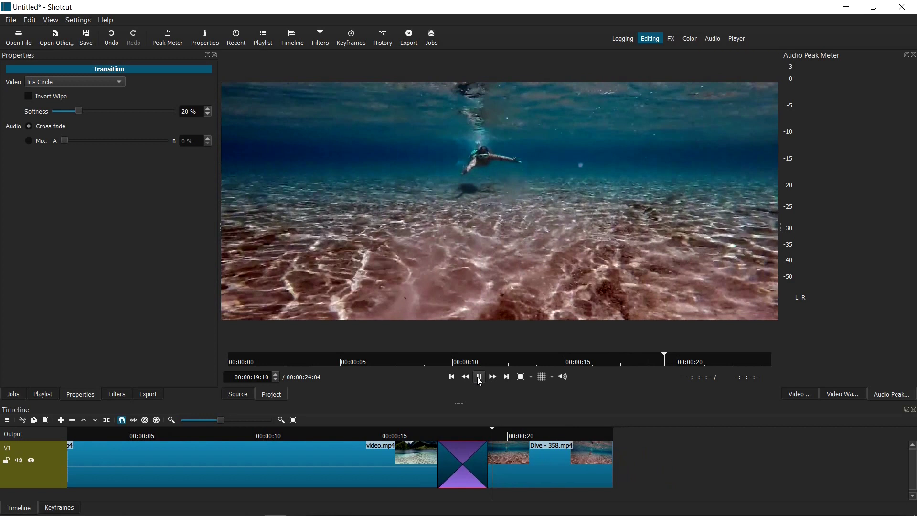
click(479, 379)
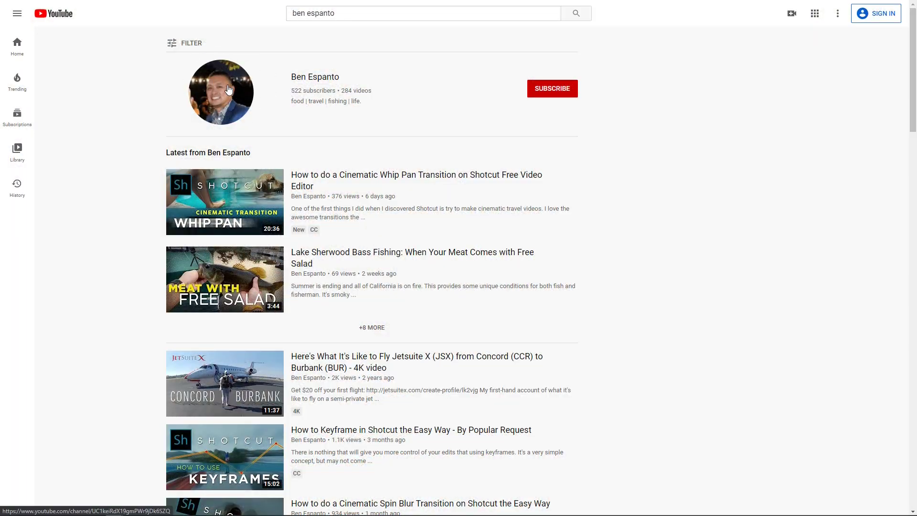
From the creator's channel page, page through the Shotcut Tips row and open its playlist.
click(226, 100)
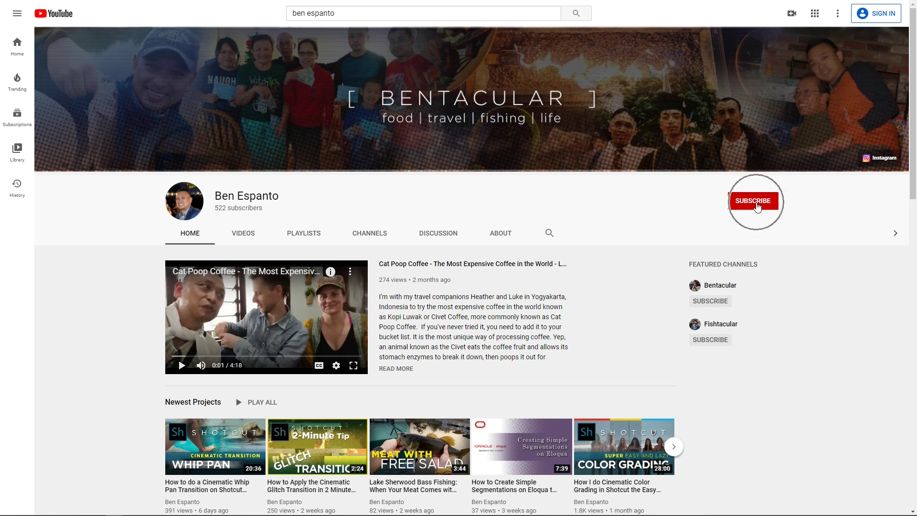
scroll(770, 271, down, 7)
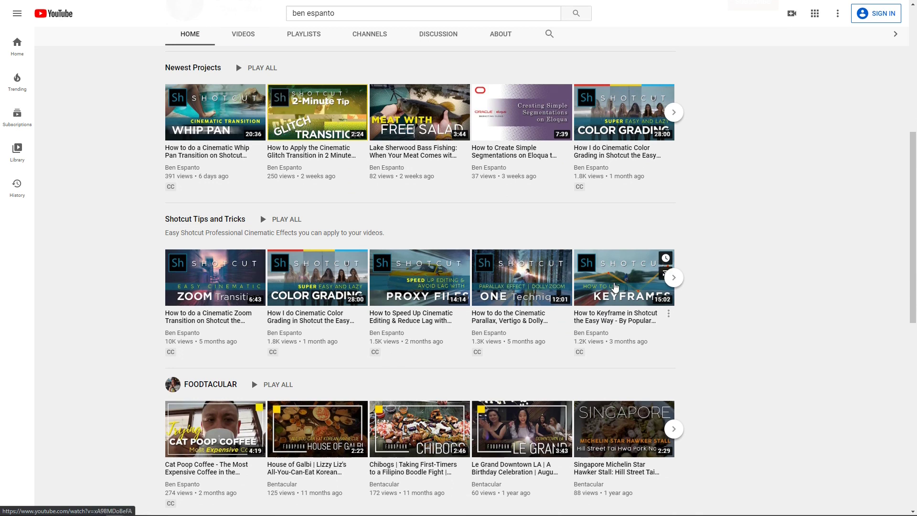
click(673, 278)
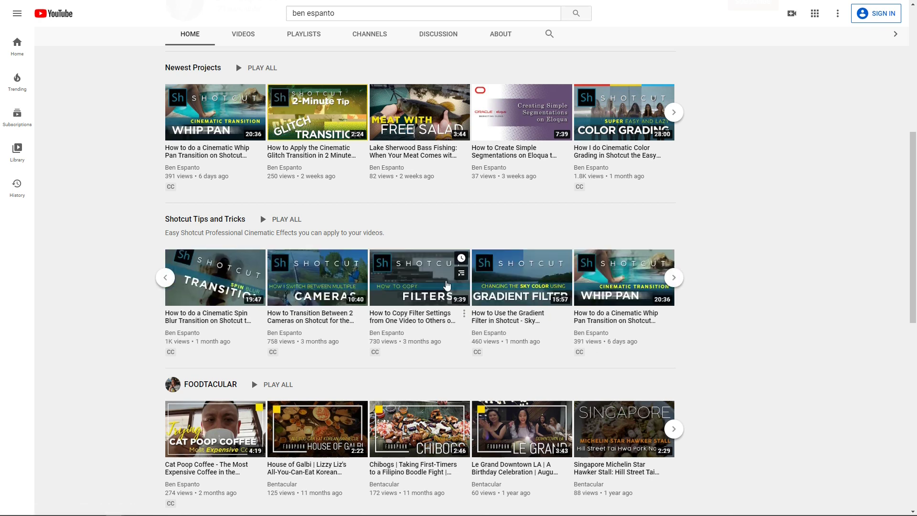
click(673, 281)
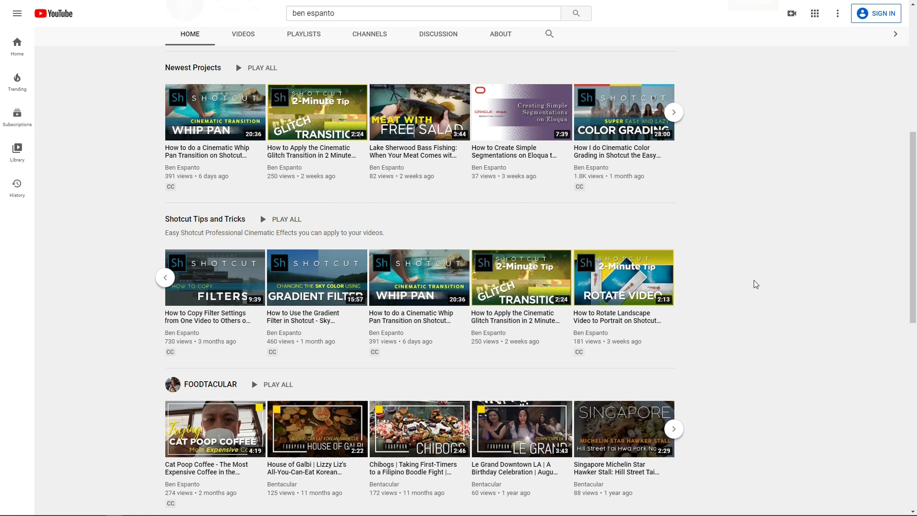
click(210, 223)
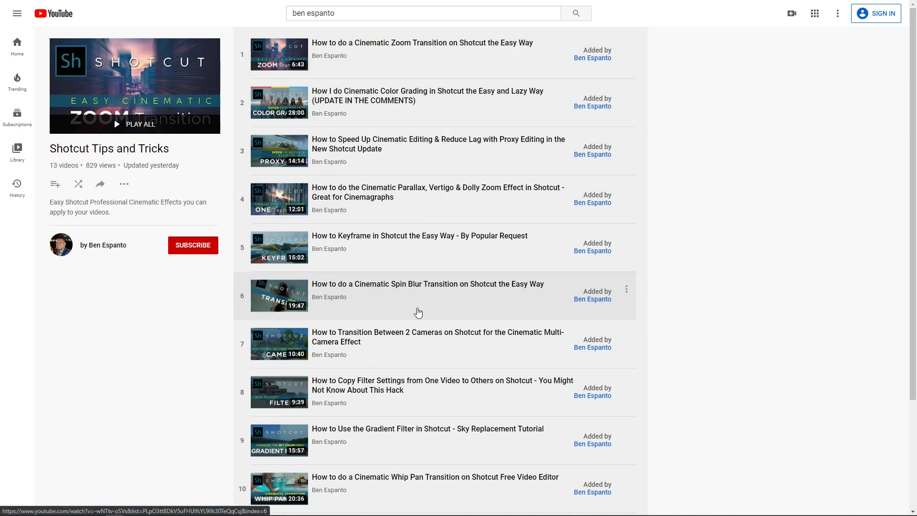
scroll(393, 464, down, 3)
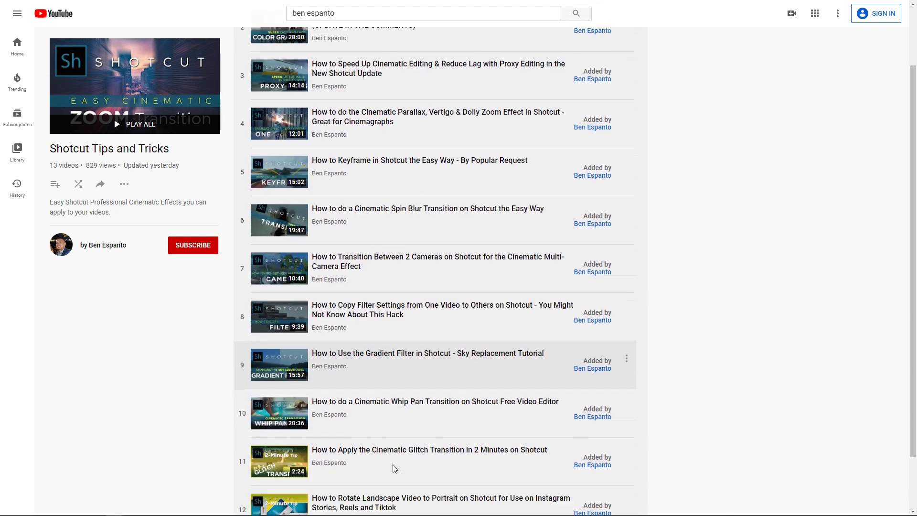